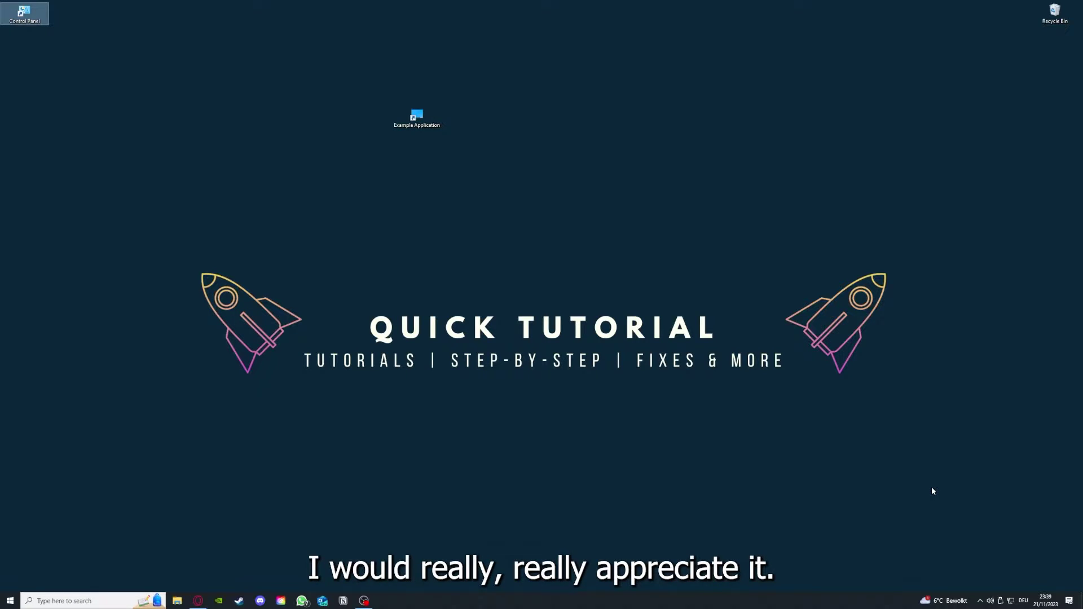
# Deselect the Control Panel shortcut and drag a selection box across the desktop icons.
pyautogui.click(767, 403)
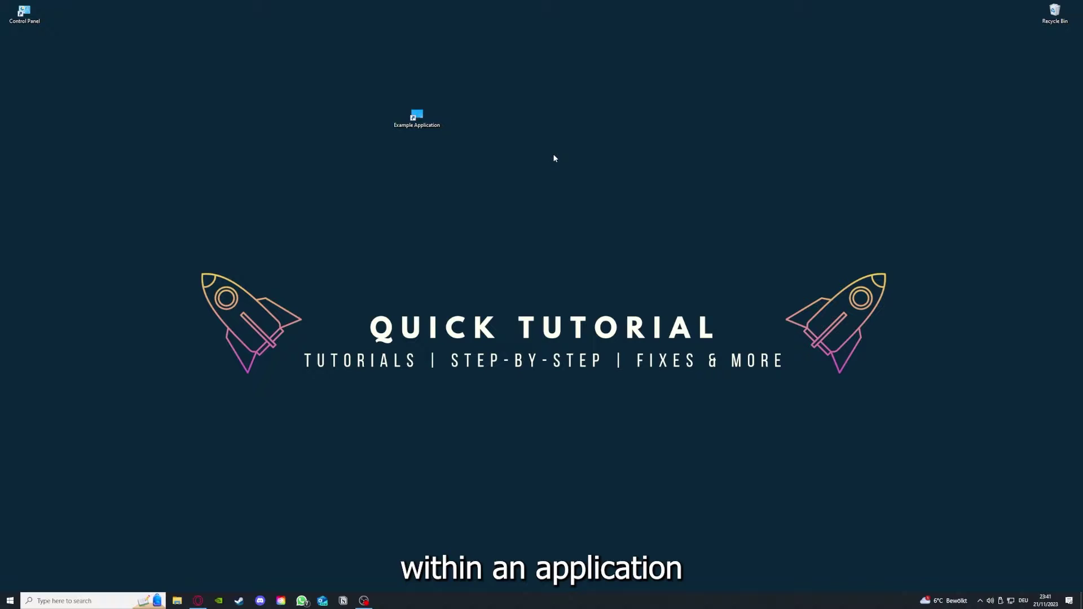
pyautogui.moveTo(142, 211); pyautogui.dragTo(914, 453)
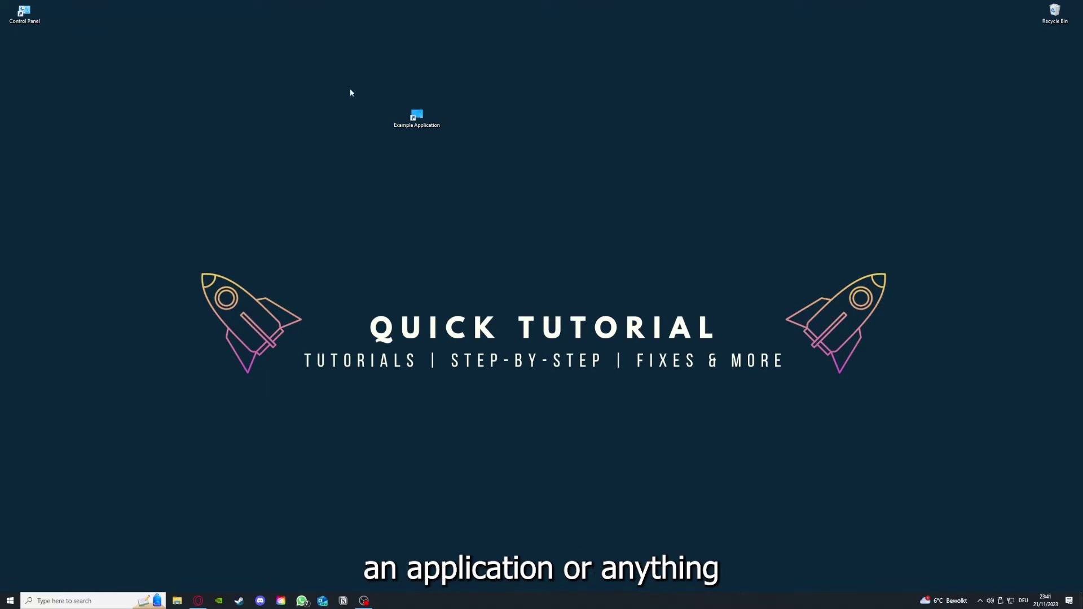
pyautogui.moveTo(142, 211); pyautogui.dragTo(914, 454)
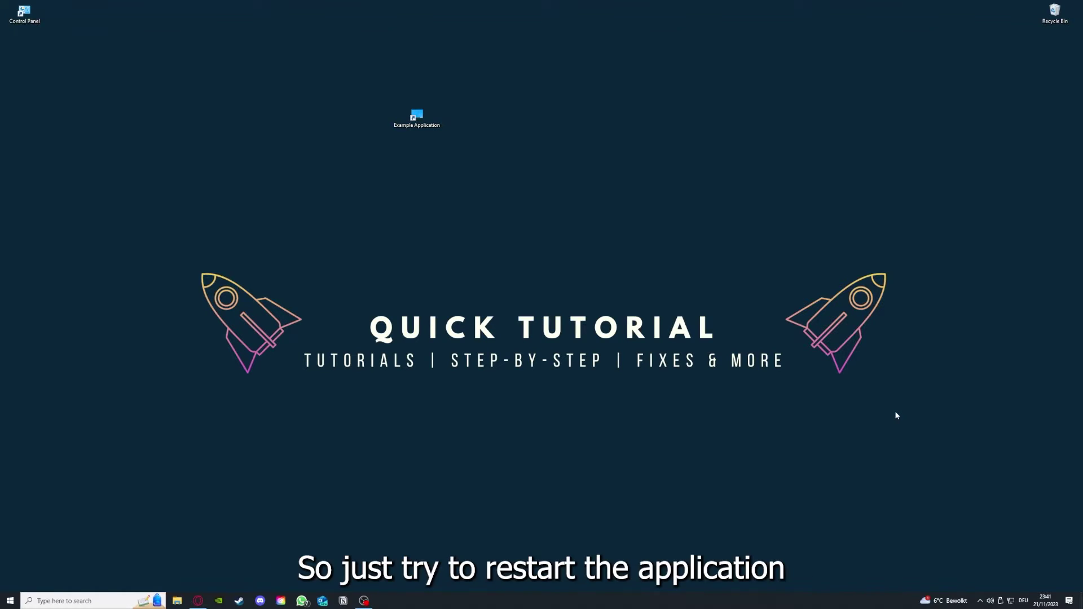
# Launch the Example Application shortcut, then close the Desktop folder window it brings up.
pyautogui.doubleClick(417, 118)
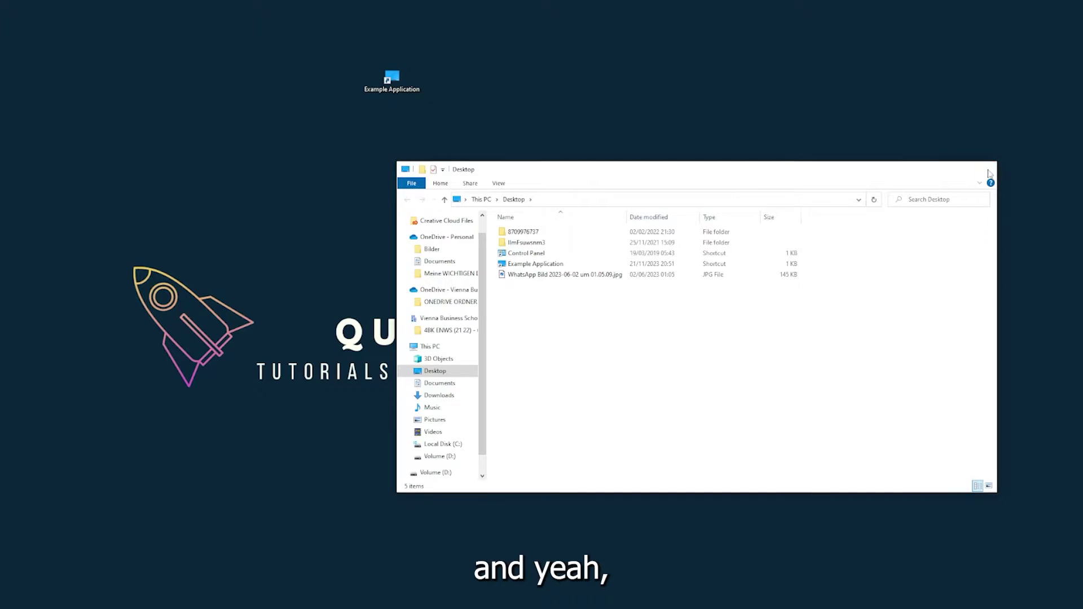
pyautogui.click(986, 170)
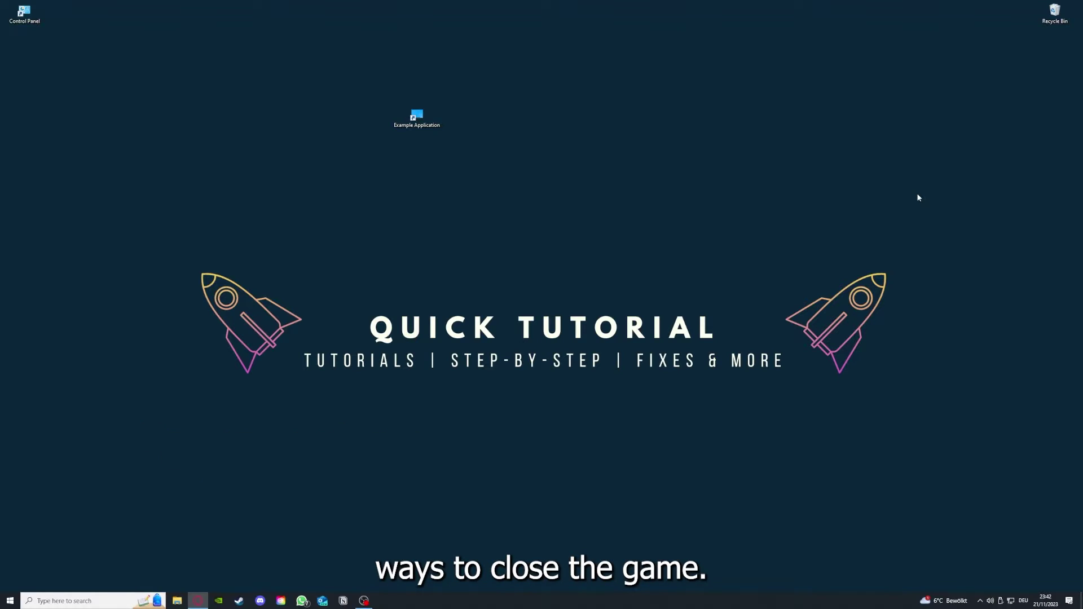
# Open Task Manager from the taskbar and end the Task Manager entry under Apps.
pyautogui.rightClick(406, 601)
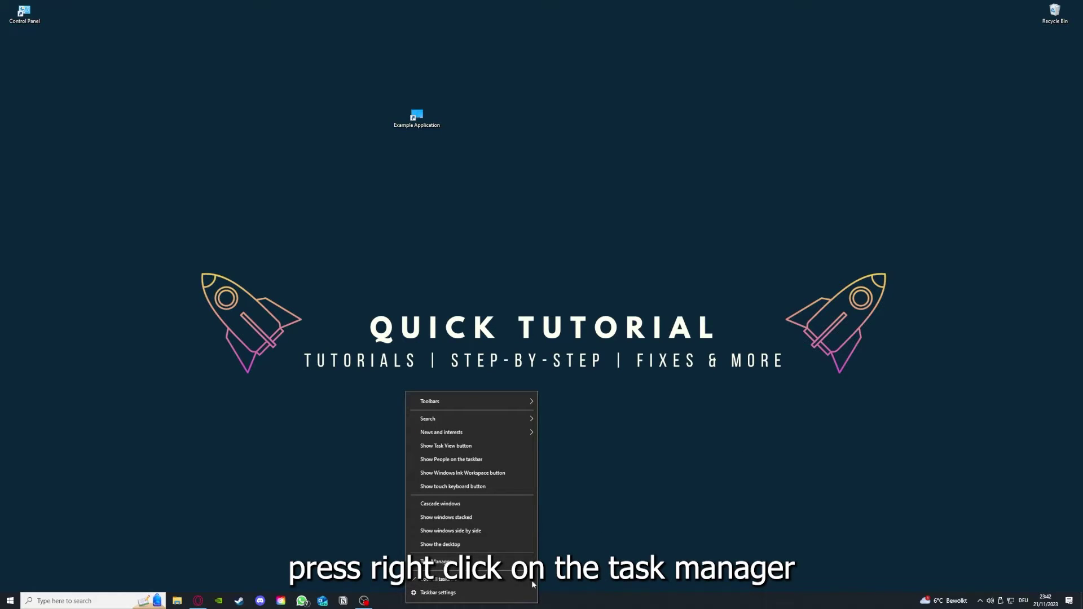
pyautogui.click(485, 563)
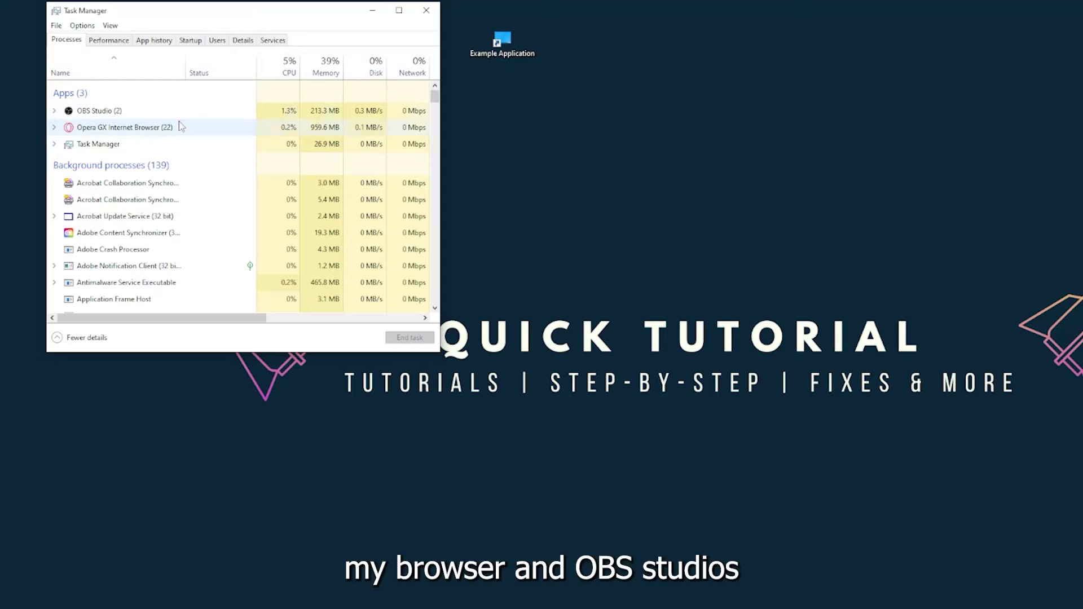
pyautogui.click(202, 148)
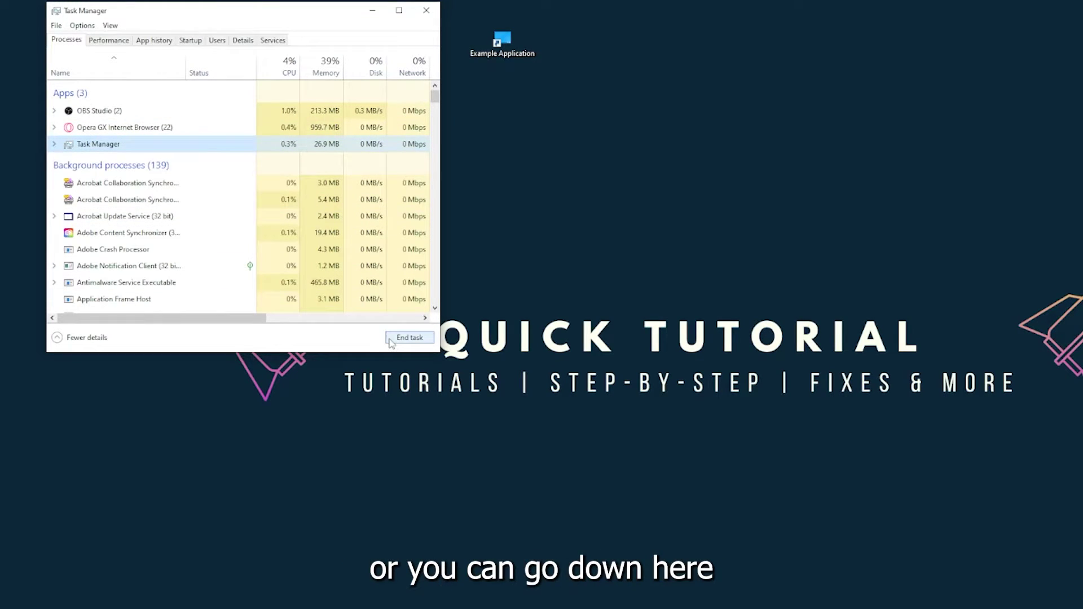
pyautogui.click(410, 338)
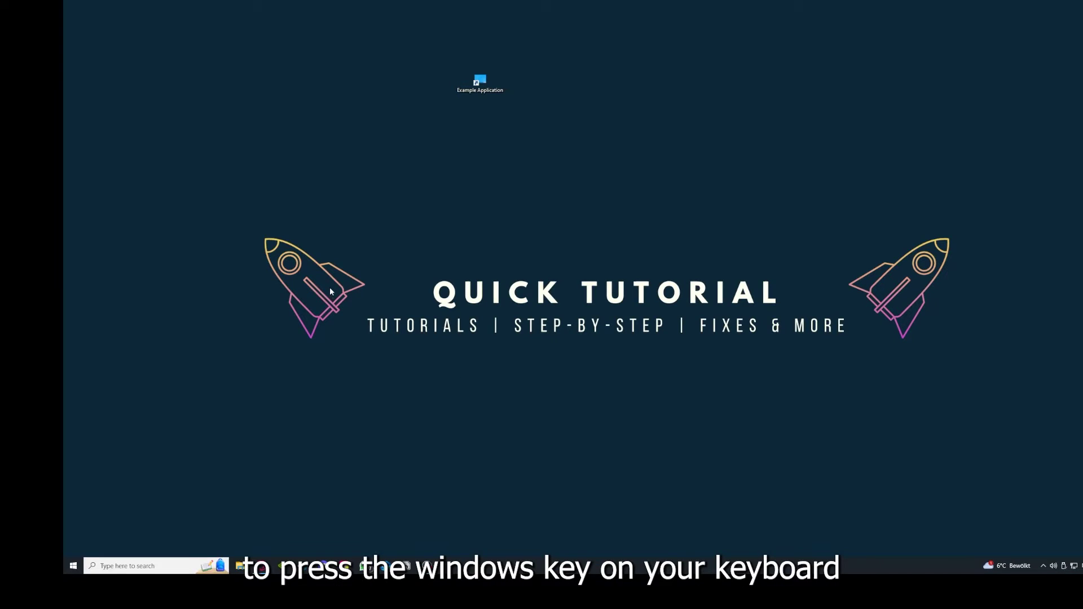
pyautogui.press('super')
pyautogui.press('super')
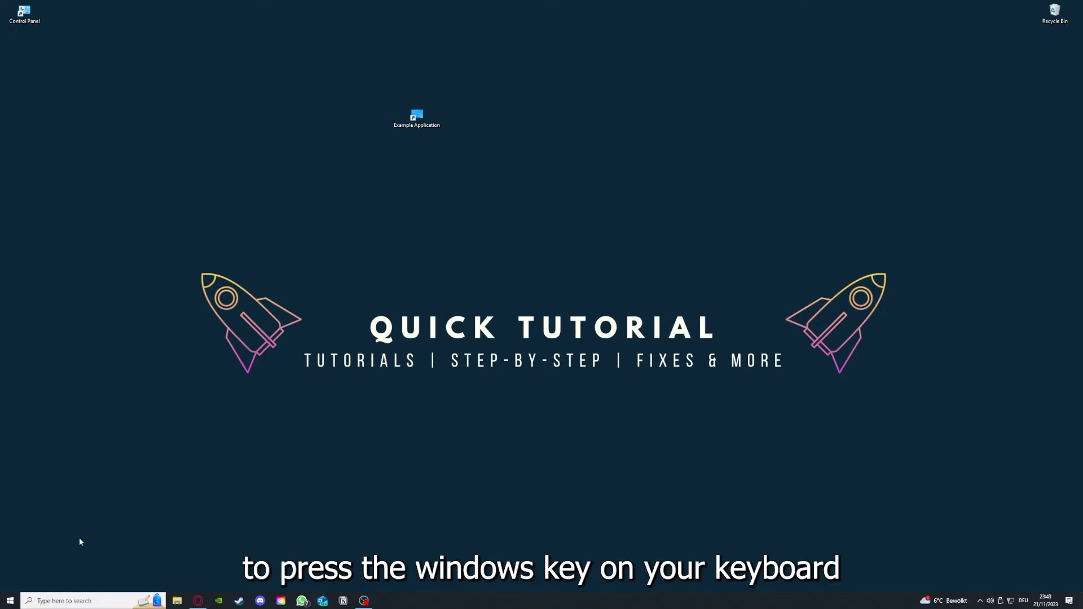
pyautogui.click(12, 594)
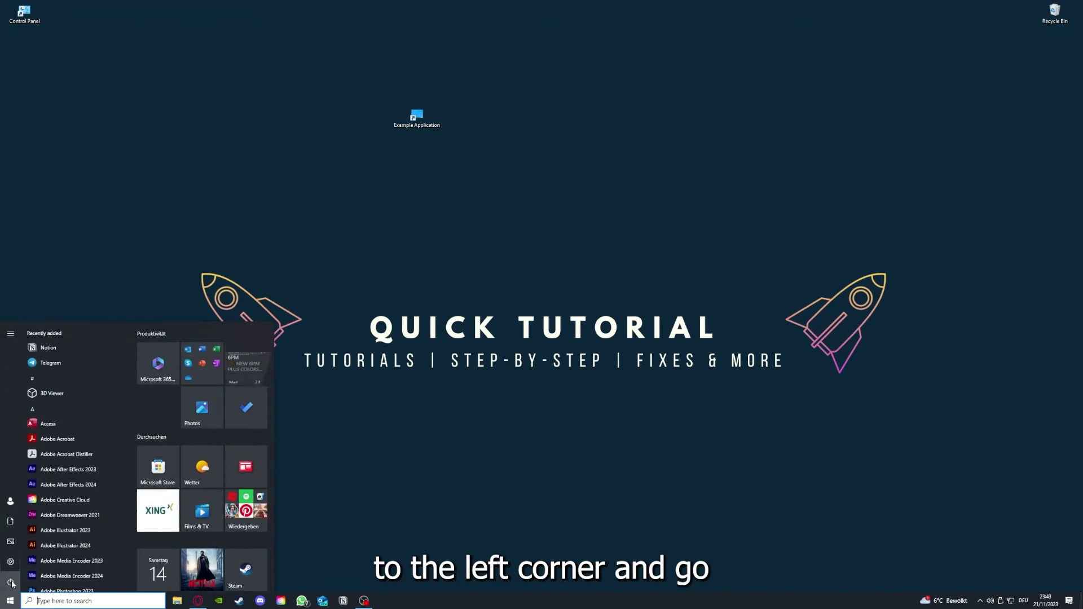
pyautogui.moveTo(12, 582)
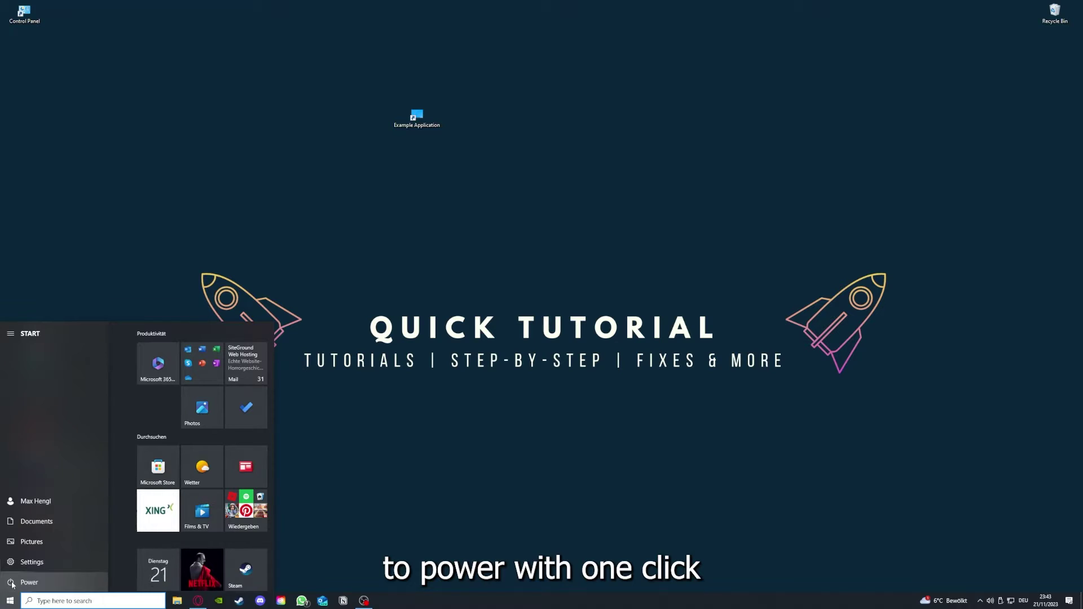
pyautogui.click(12, 584)
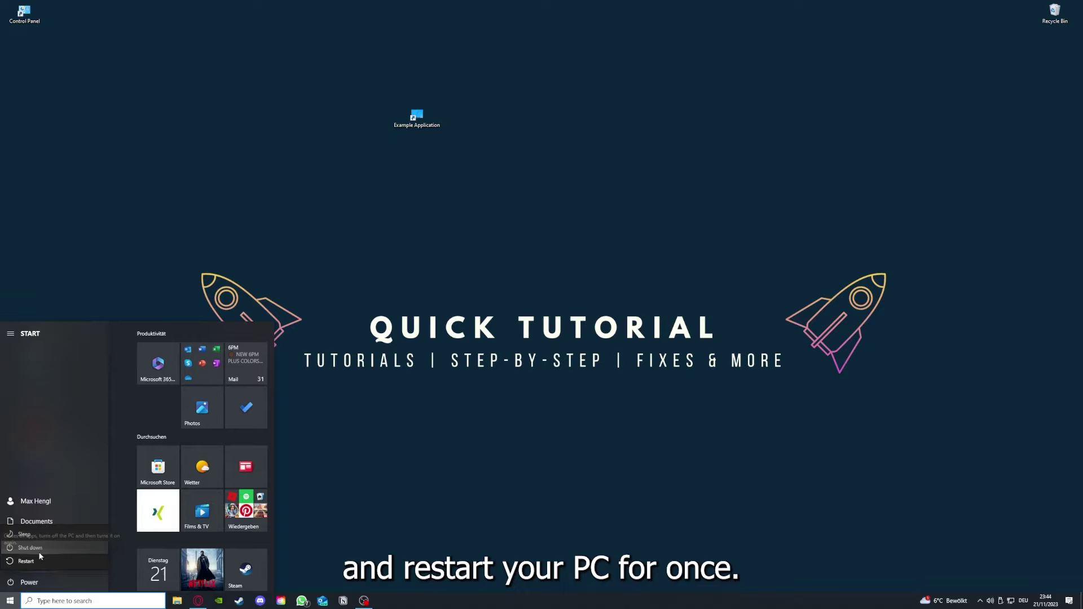
pyautogui.click(432, 434)
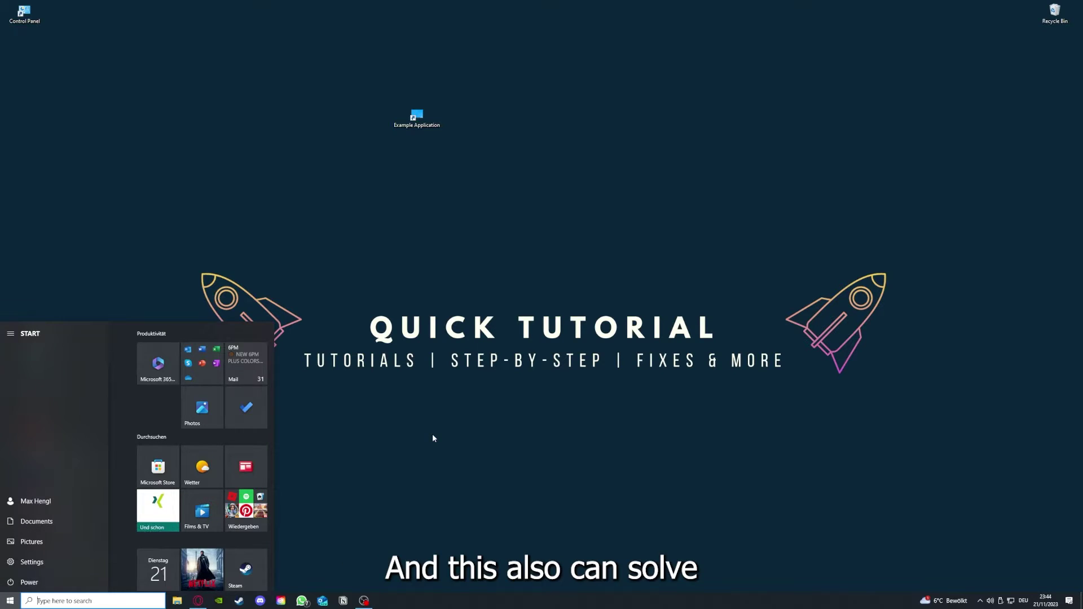
pyautogui.click(428, 432)
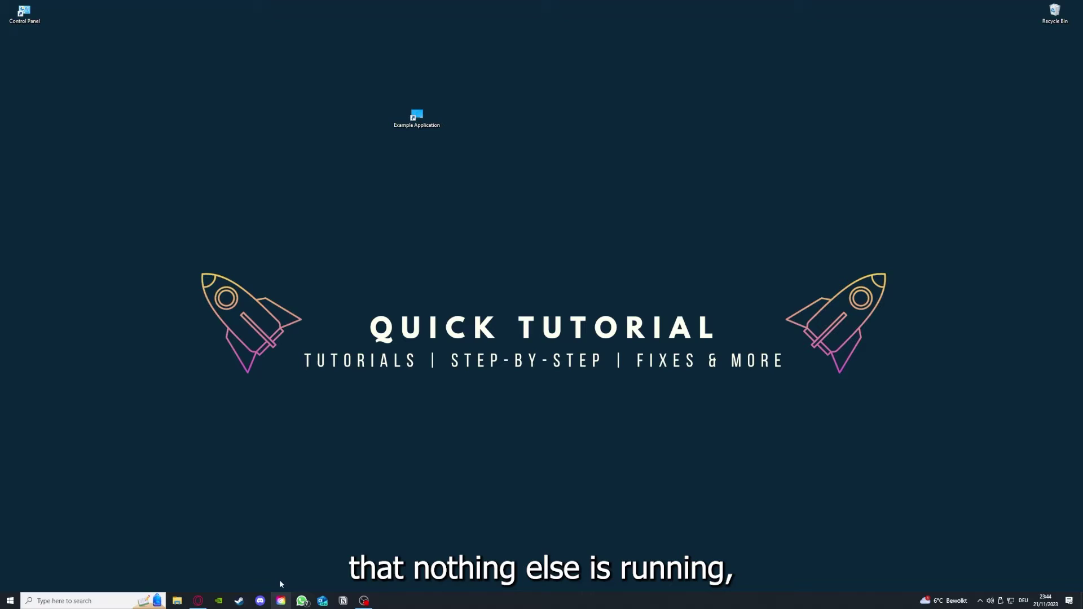
# Show Task Manager's Startup list and maximise the Task Manager window.
pyautogui.rightClick(420, 601)
pyautogui.click(445, 550)
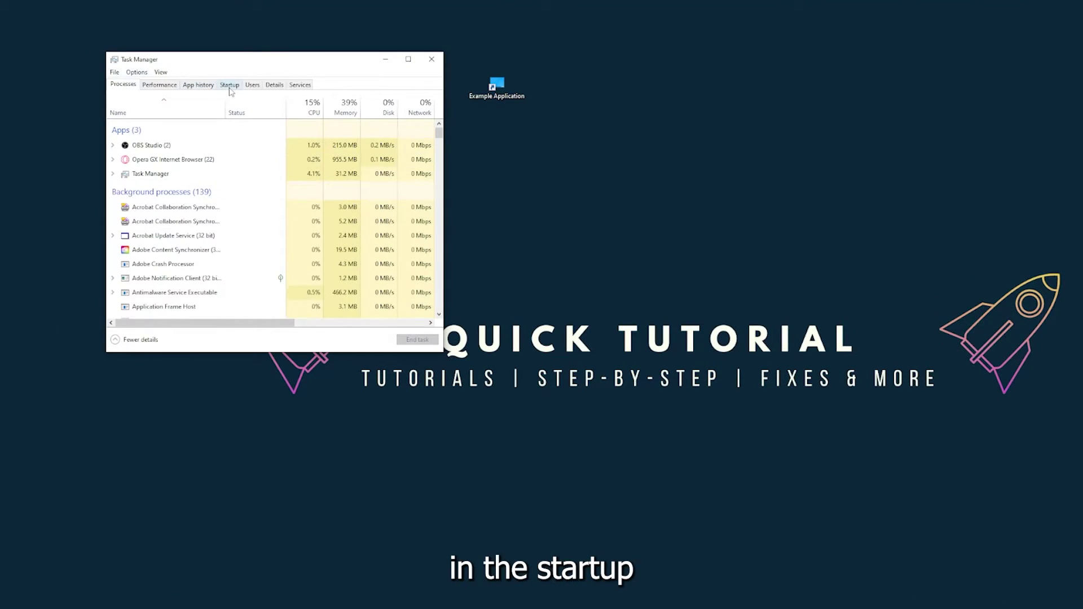
pyautogui.click(229, 85)
pyautogui.scroll(-3, 236, 225)
pyautogui.scroll(3, 237, 253)
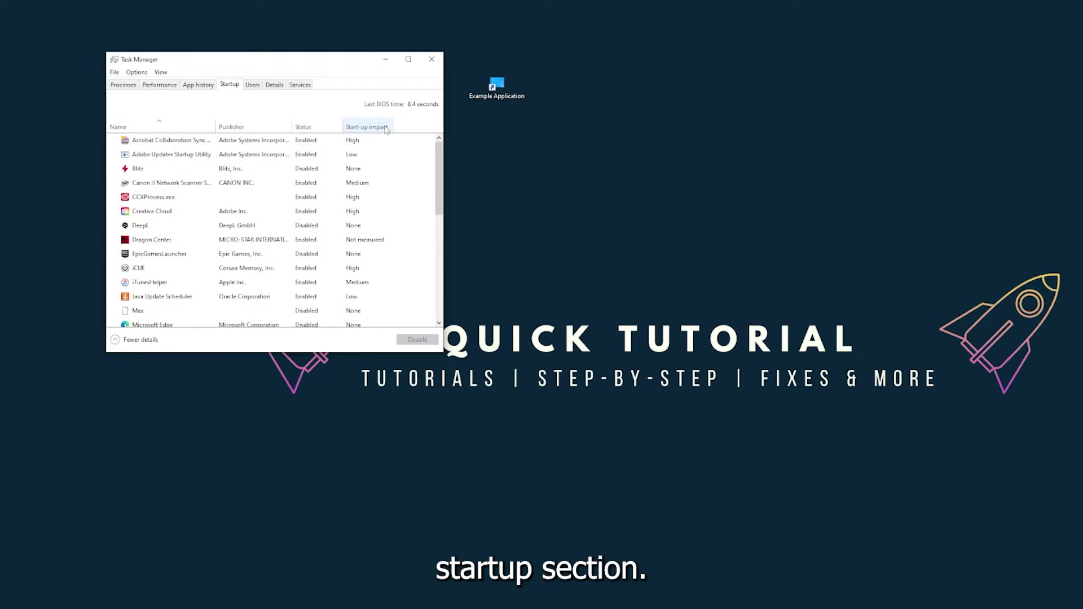
pyautogui.rightClick(435, 600)
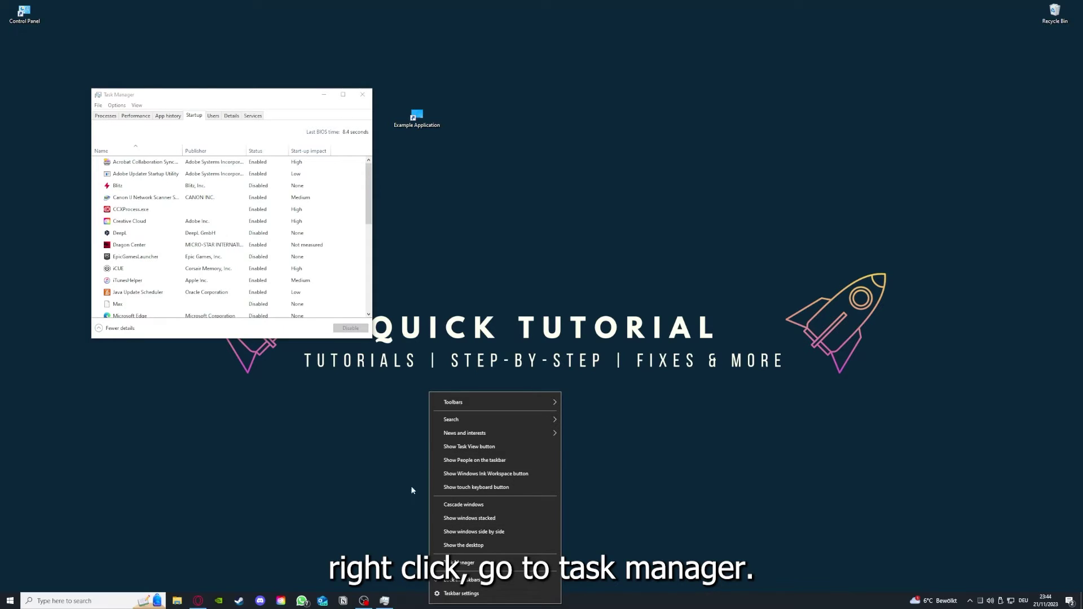
pyautogui.click(458, 562)
pyautogui.click(342, 95)
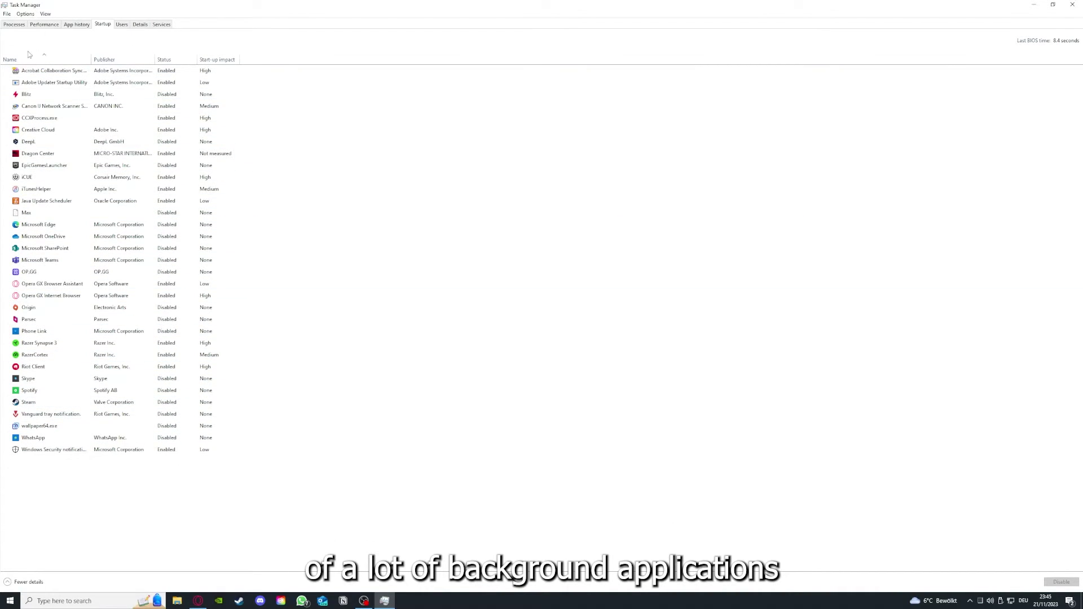
# Review the startup entries, selecting Microsoft OneDrive, Phone Link and iTunesHelper without disabling any.
pyautogui.rightClick(176, 71)
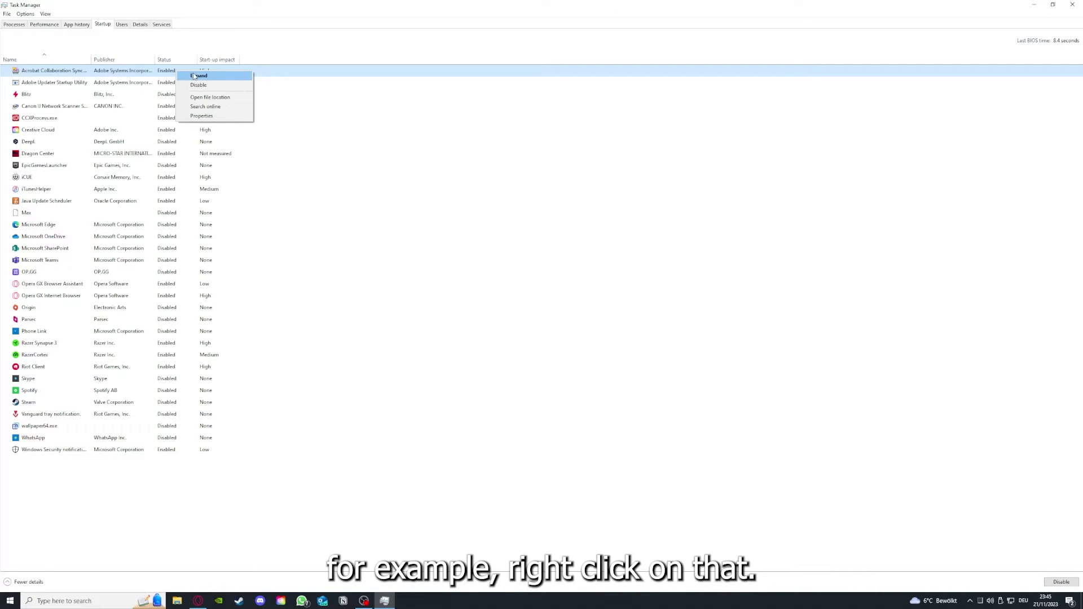
pyautogui.click(377, 116)
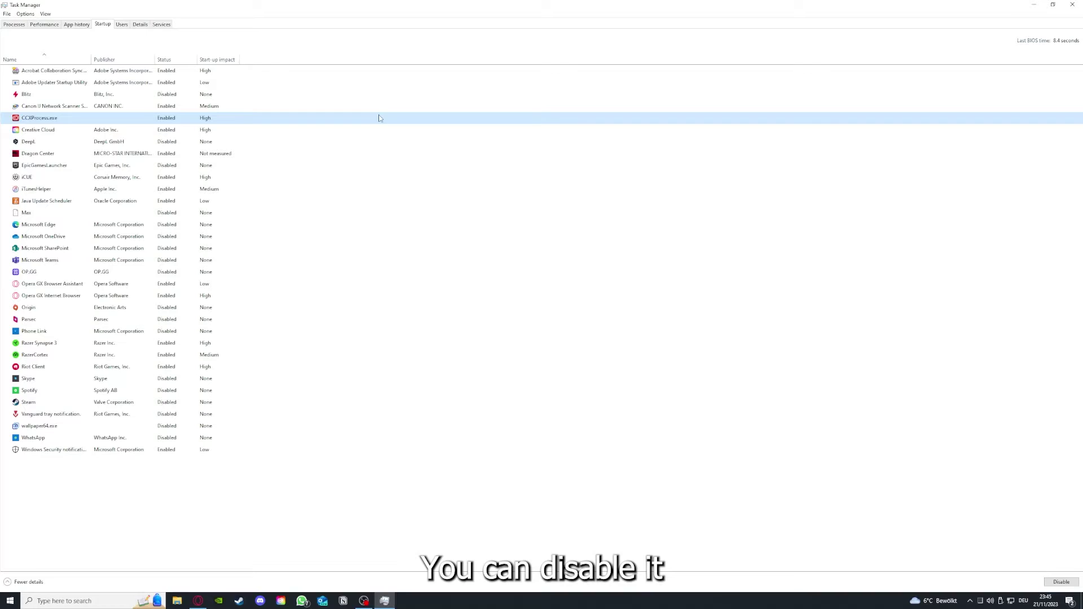
pyautogui.click(566, 237)
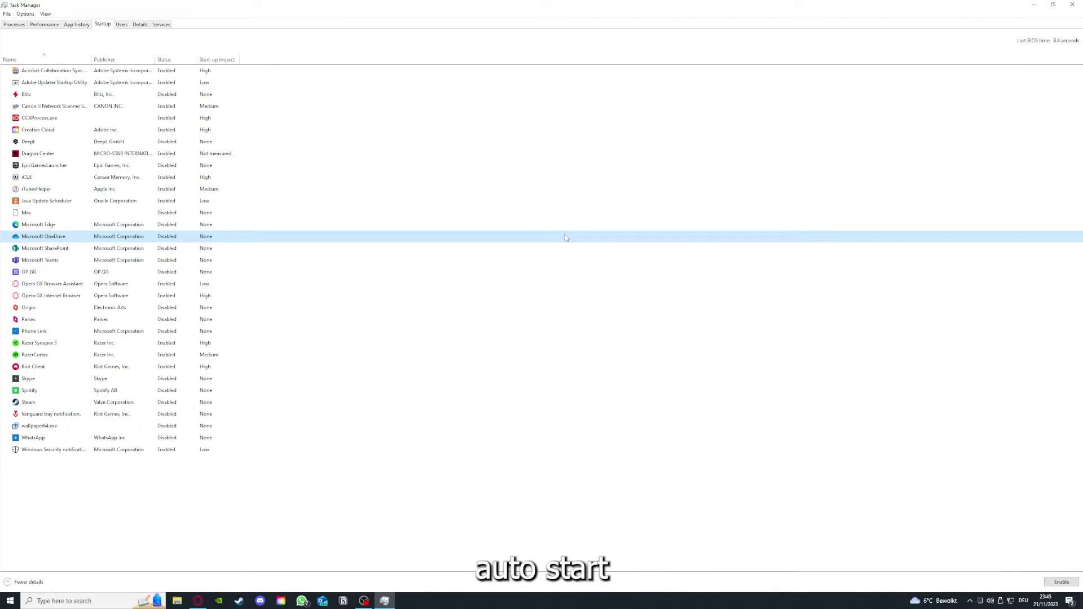
pyautogui.click(67, 72)
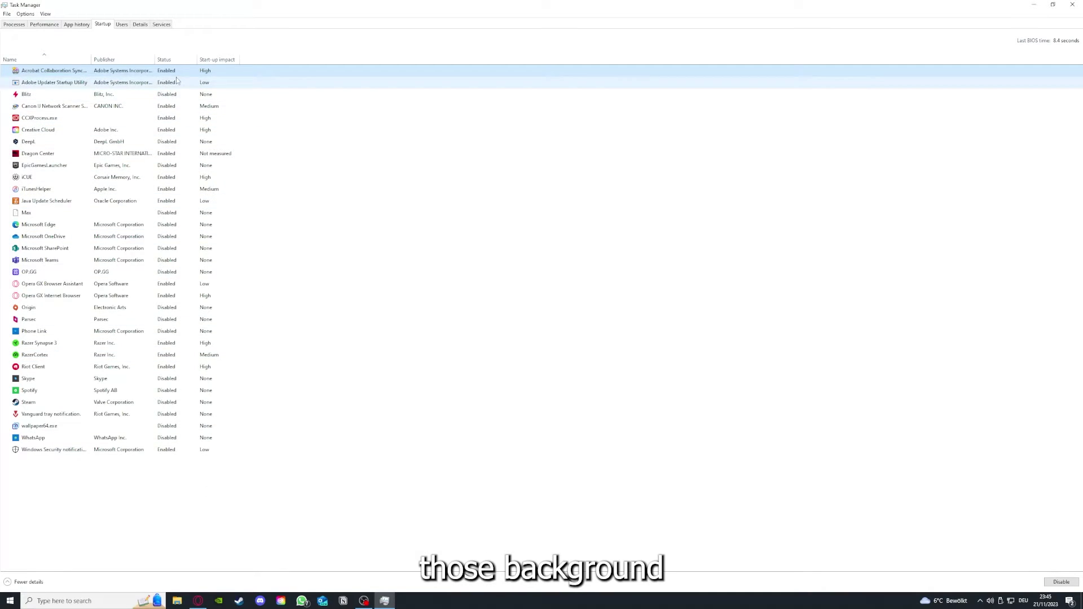
pyautogui.click(265, 247)
pyautogui.click(303, 335)
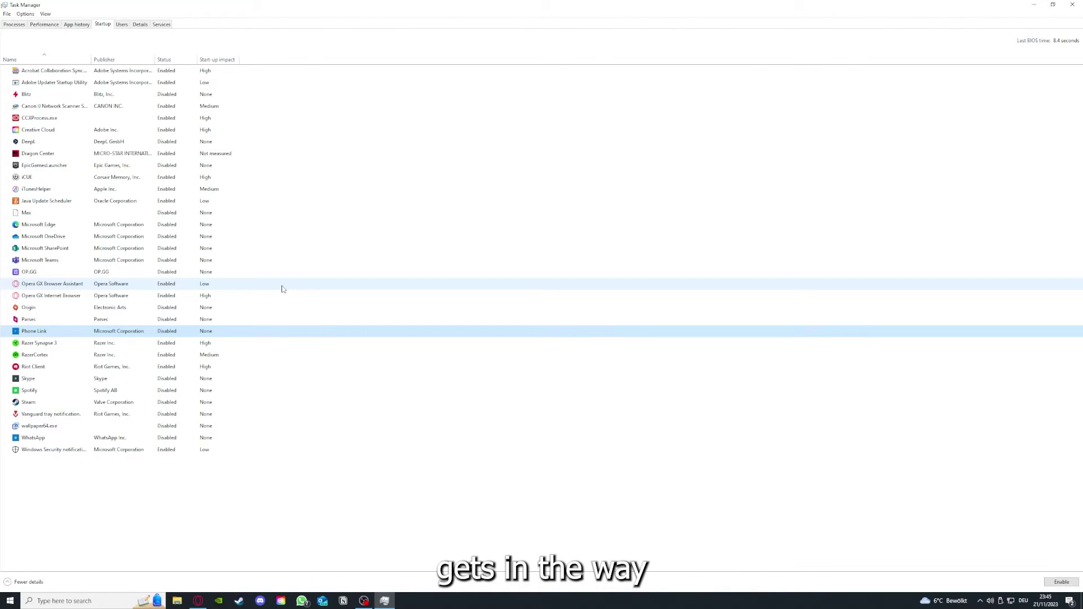
pyautogui.click(237, 194)
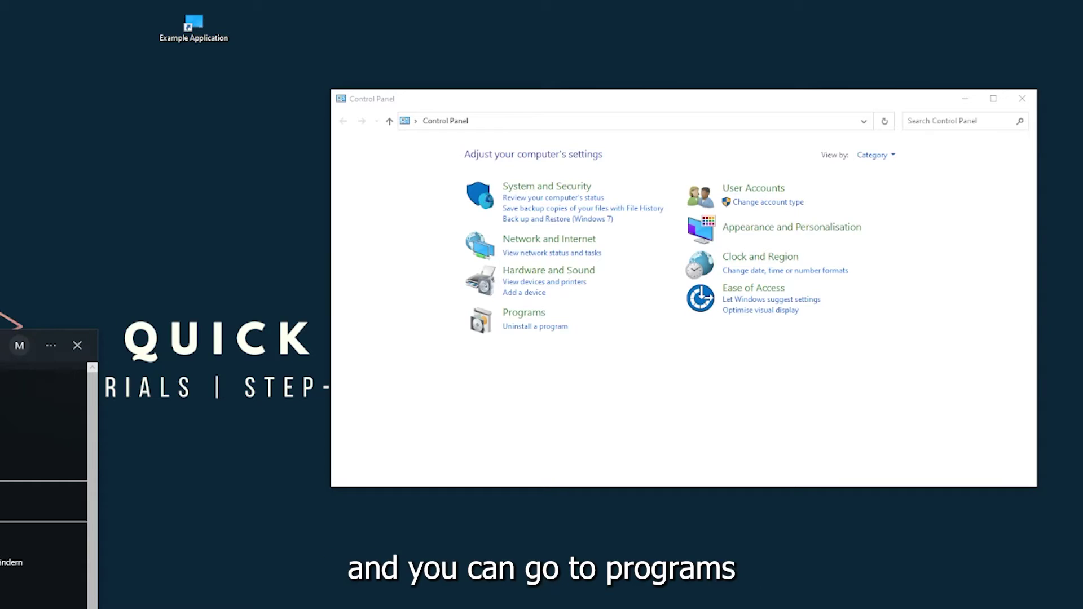
# Go to Programs > Uninstall a program in Control Panel and scroll to Overwolf.
pyautogui.press('Escape')
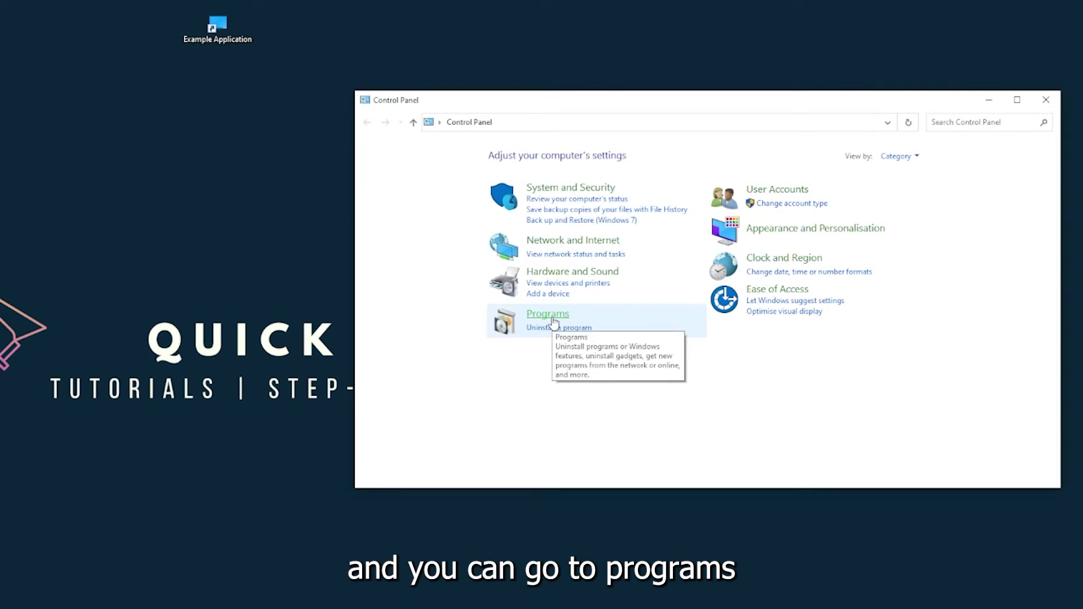
pyautogui.click(552, 320)
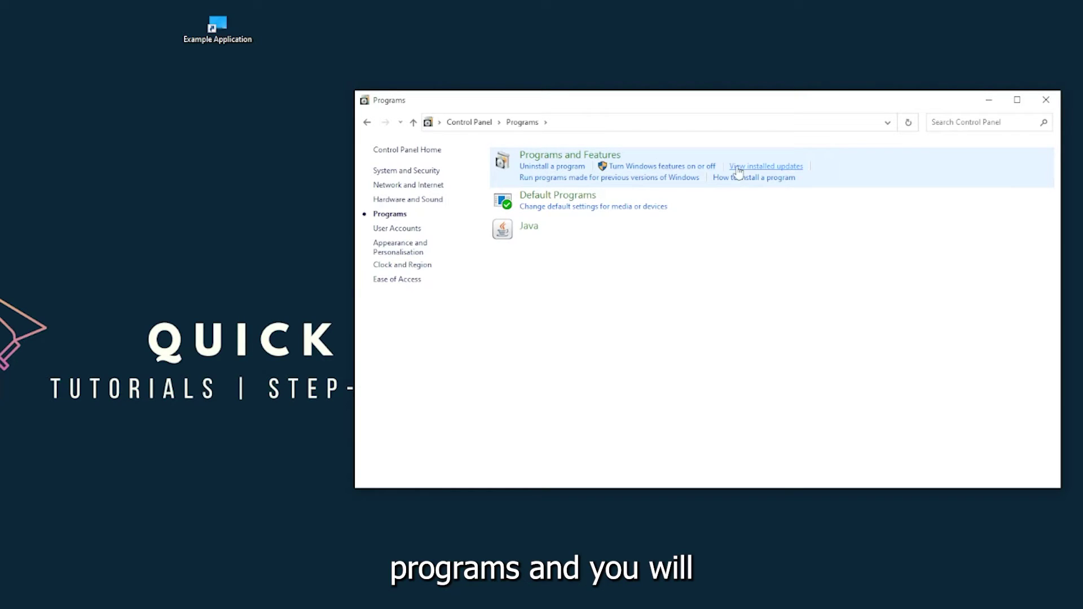
pyautogui.click(584, 162)
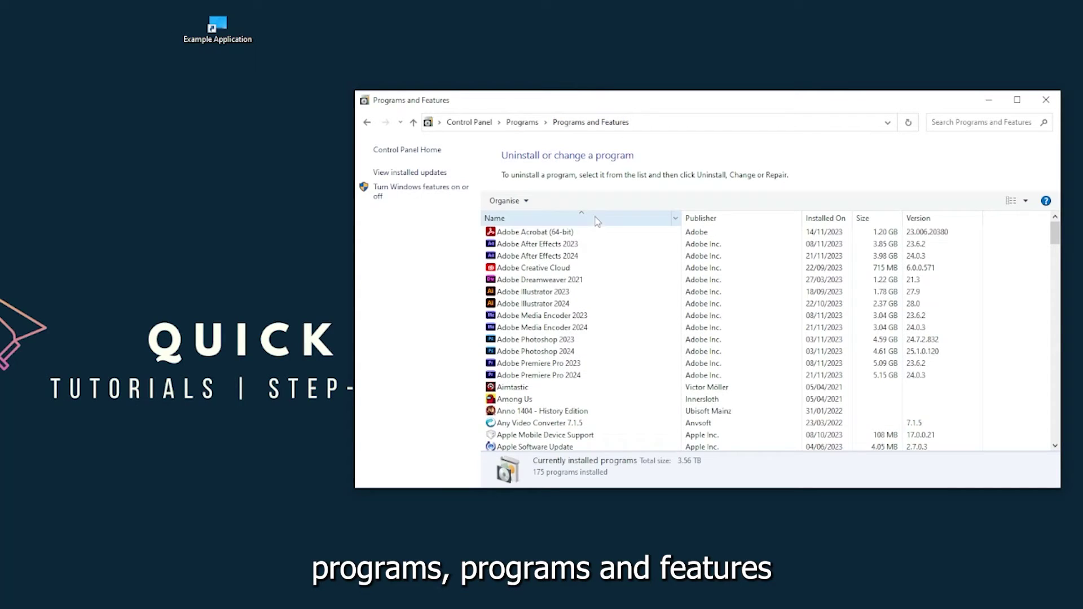
pyautogui.scroll(-20, 572, 318)
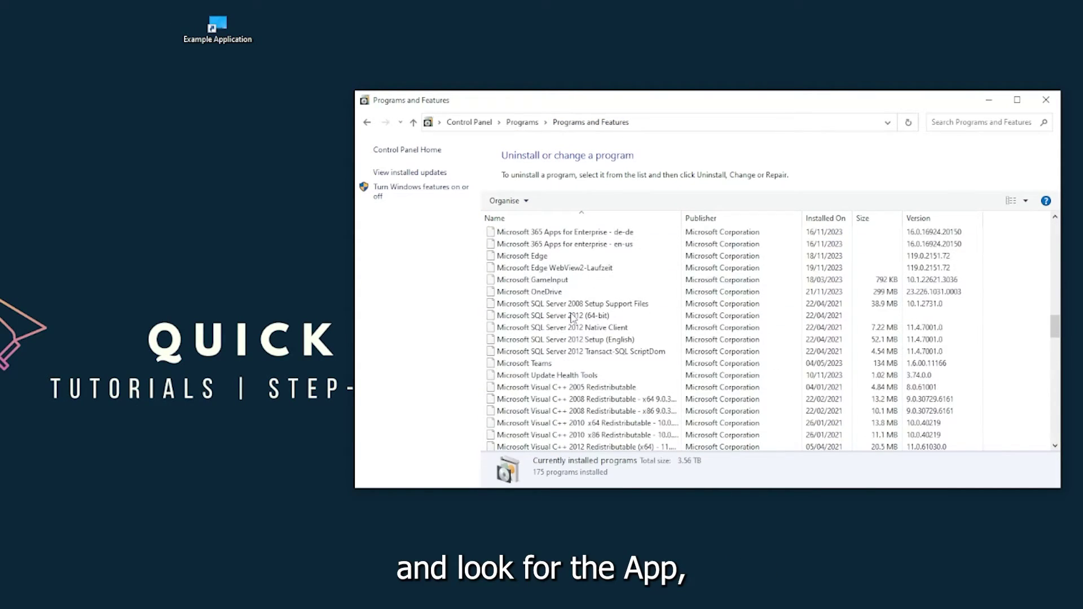
pyautogui.scroll(-20, 572, 318)
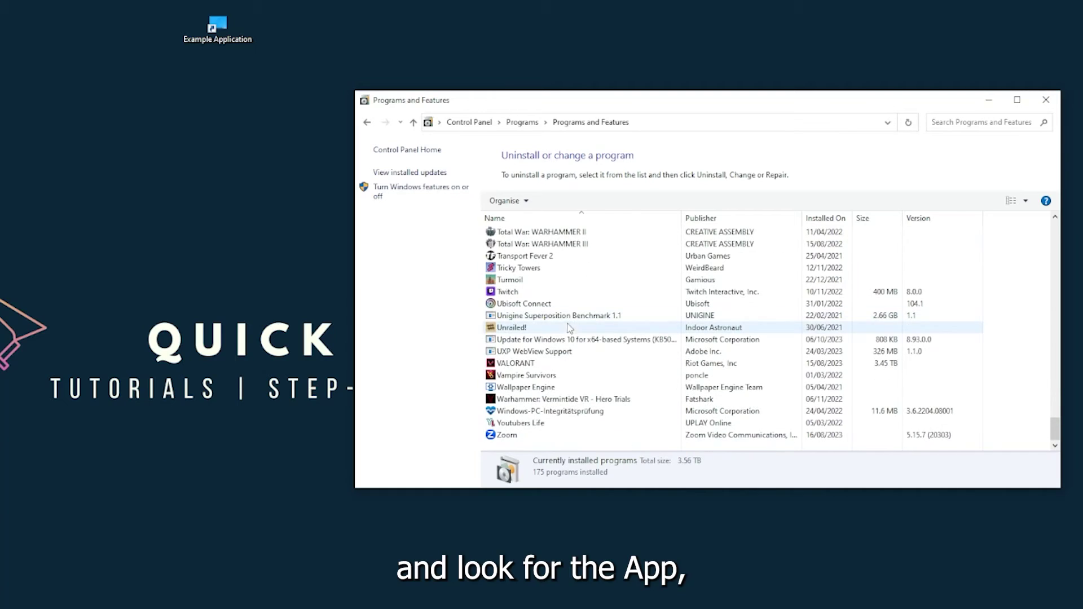
pyautogui.scroll(15, 567, 339)
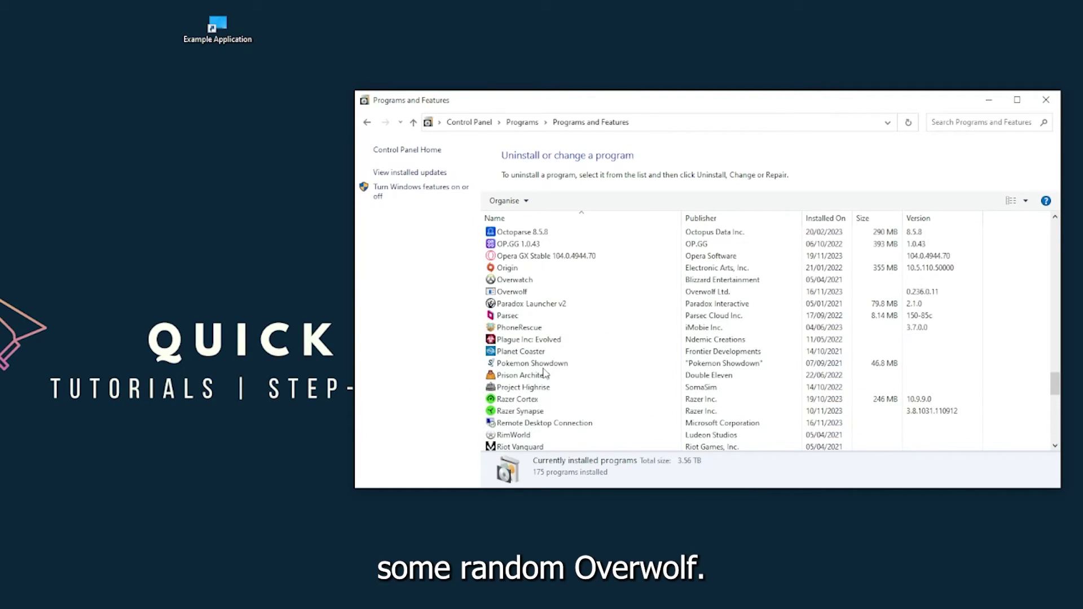
pyautogui.scroll(2, 533, 371)
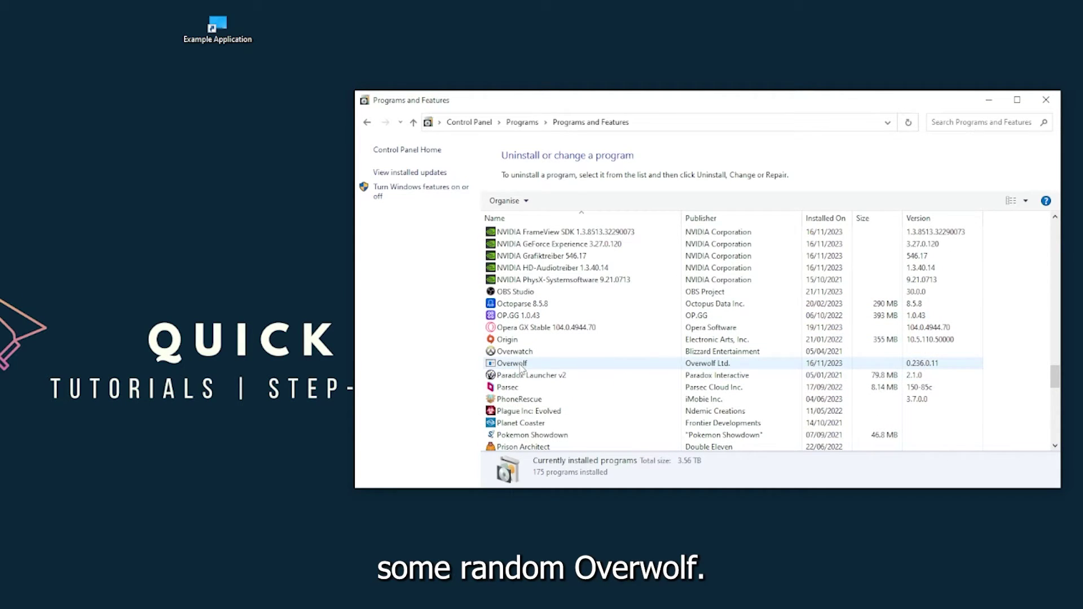
# Try uninstalling Overwolf, dismiss the error message, and close Programs and Features.
pyautogui.click(522, 366)
pyautogui.rightClick(520, 366)
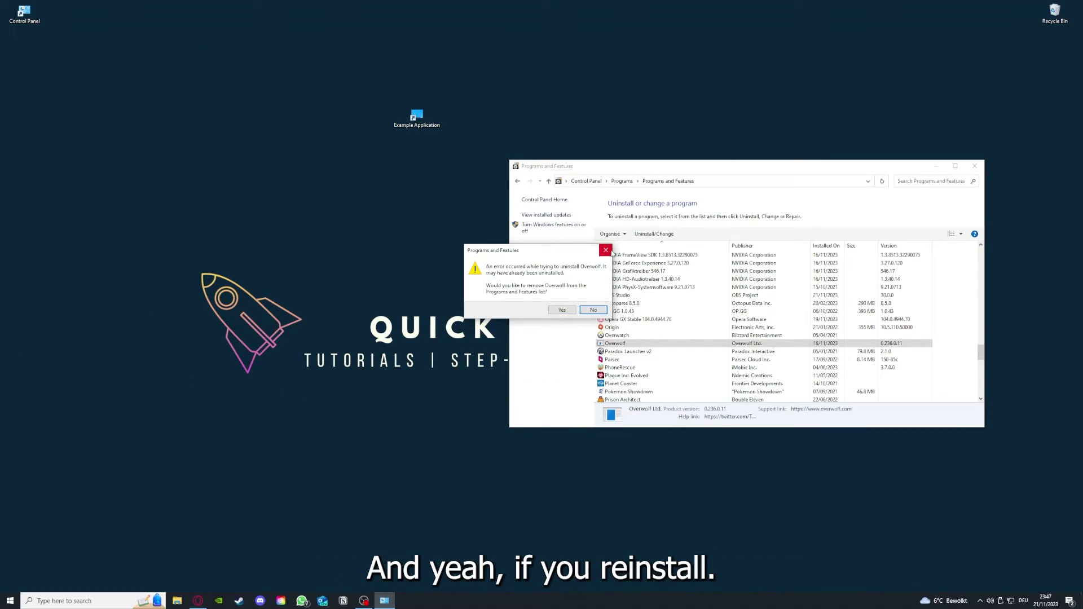
pyautogui.click(606, 250)
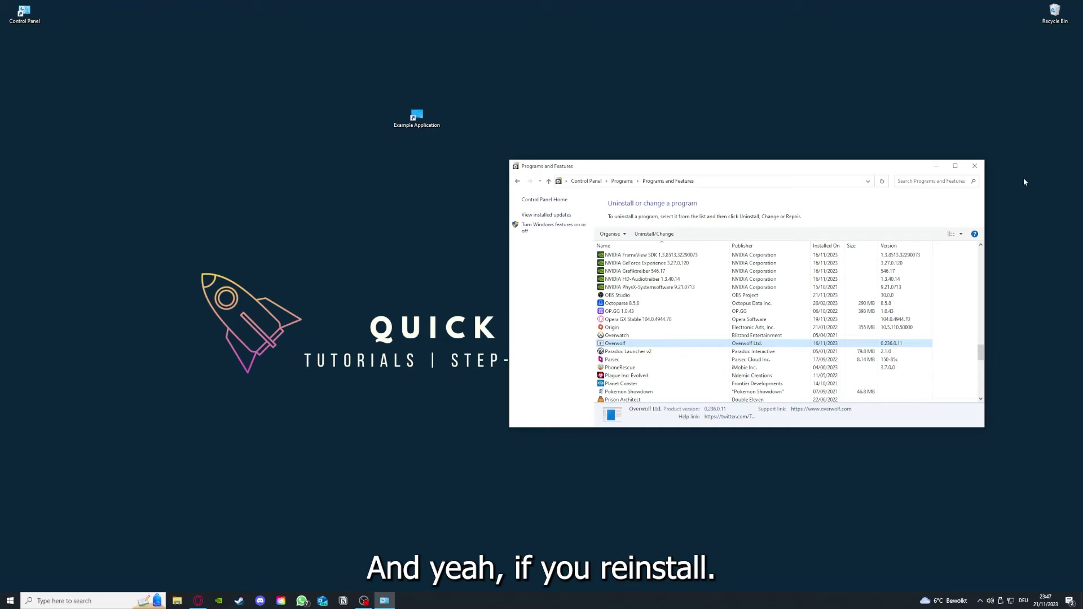
pyautogui.click(974, 166)
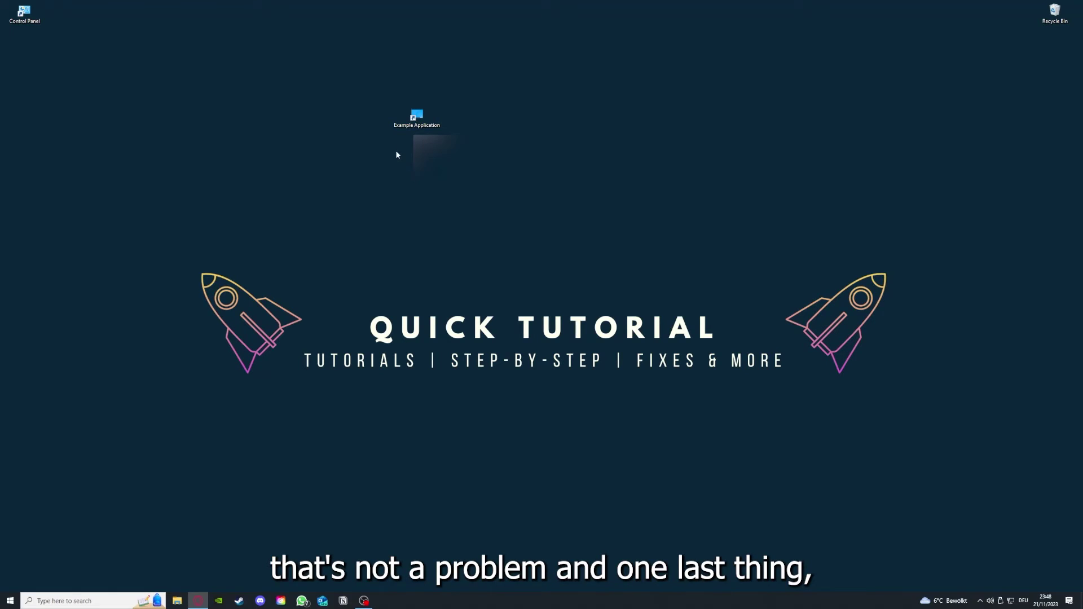
# Open the Example Application shortcut's Properties, view Security and Previous Versions, then return to Shortcut.
pyautogui.rightClick(410, 112)
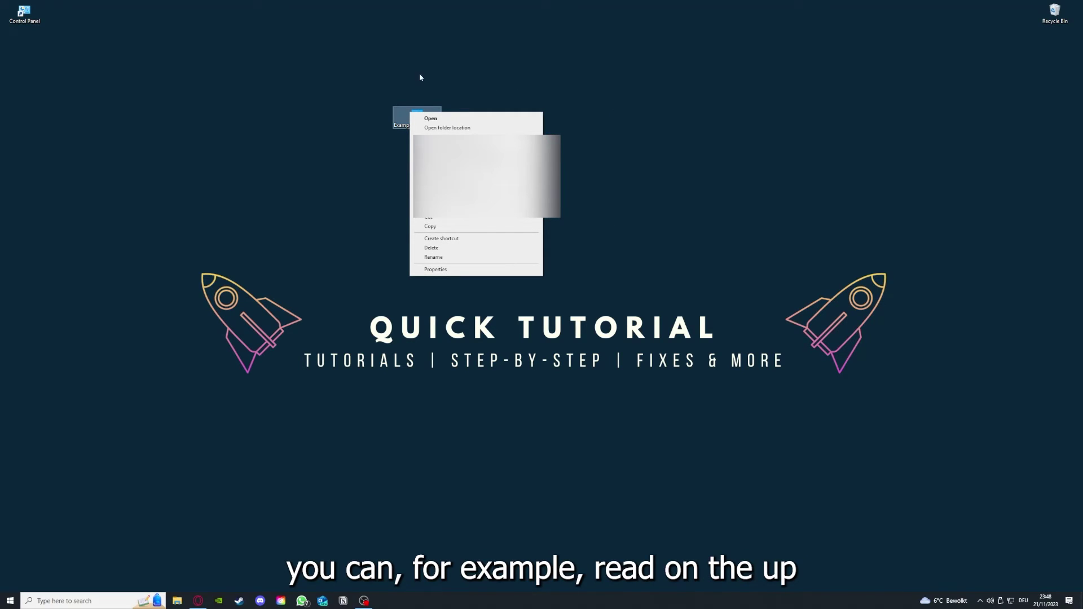
pyautogui.click(434, 269)
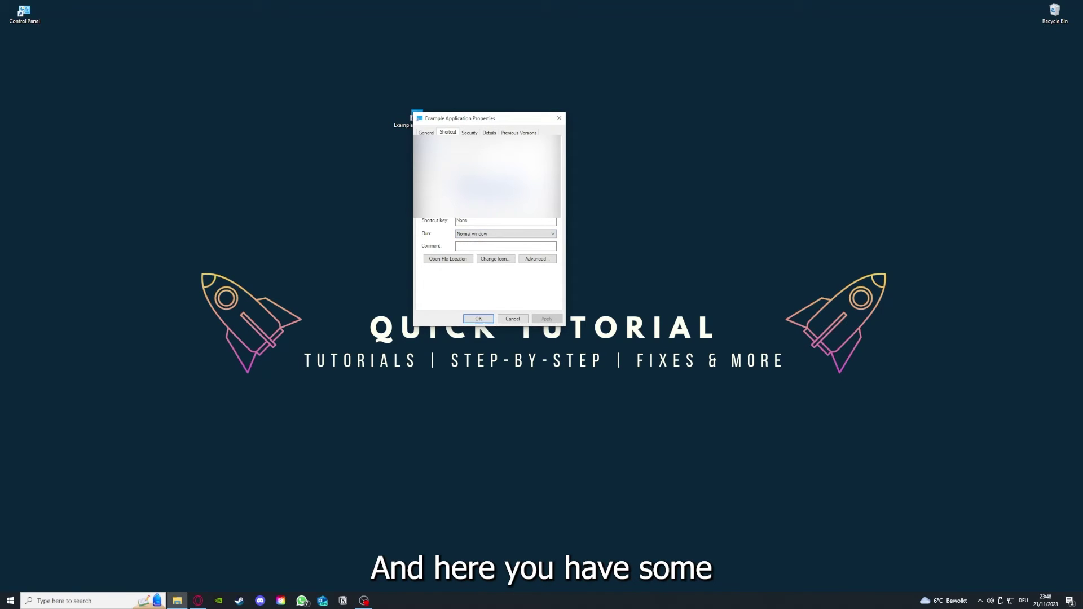
pyautogui.hotkey('ctrl', 'Tab')
pyautogui.hotkey('ctrl', 'Tab')
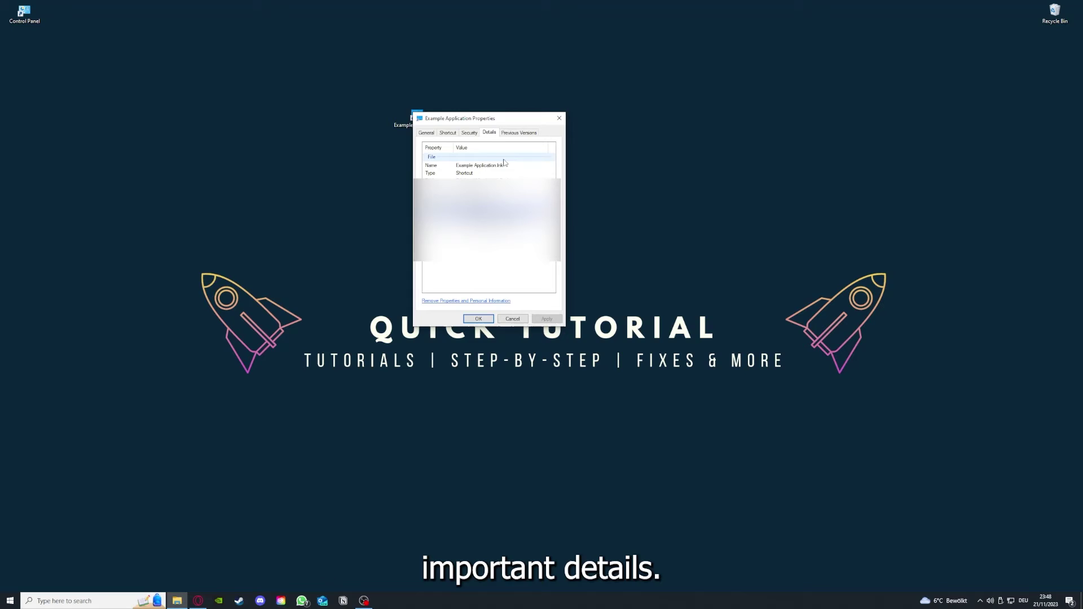
pyautogui.moveTo(490, 119); pyautogui.dragTo(571, 155)
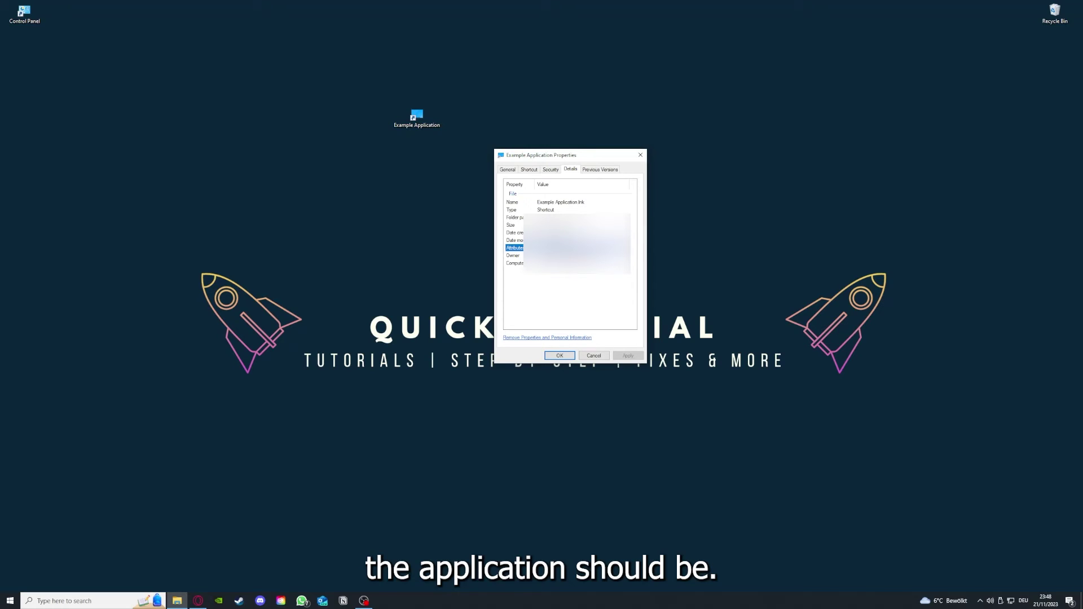
pyautogui.click(605, 170)
pyautogui.click(529, 169)
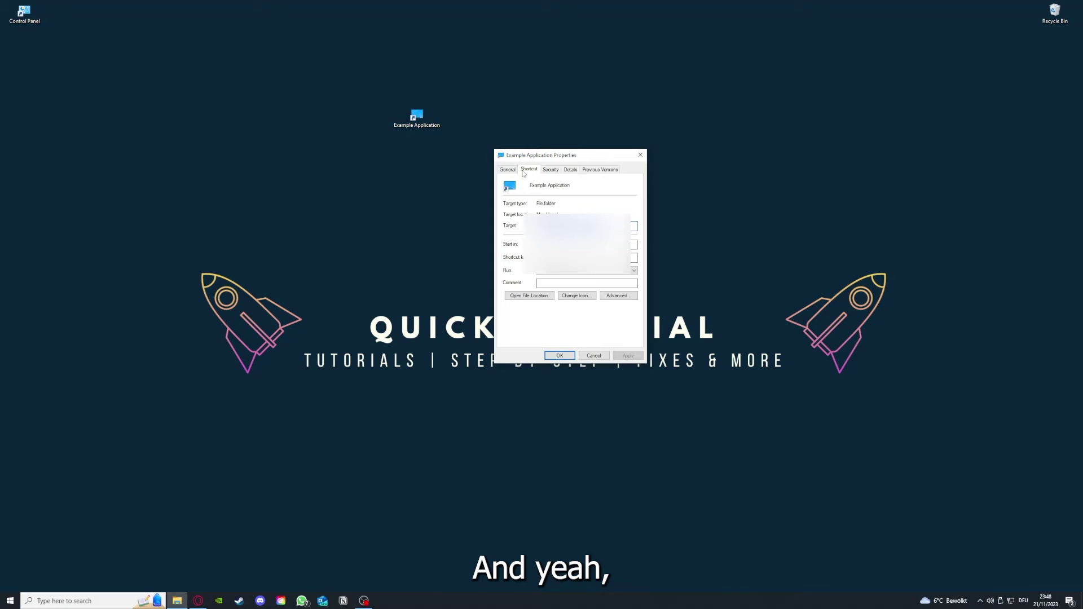
# Open the shortcut's file location, move the Explorer window aside, then close it.
pyautogui.click(520, 297)
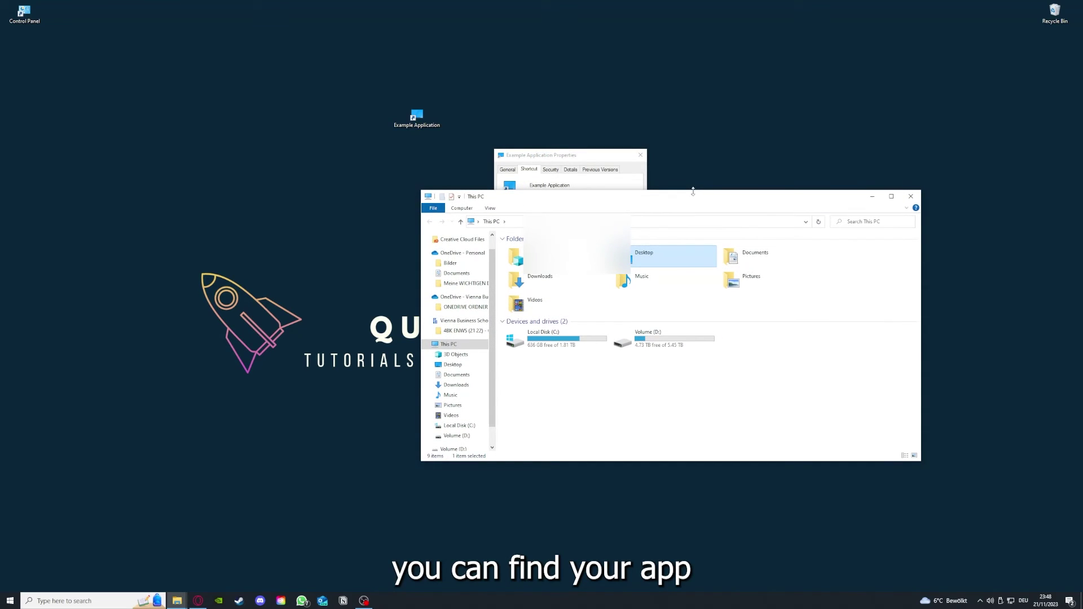
pyautogui.moveTo(694, 196); pyautogui.dragTo(573, 313)
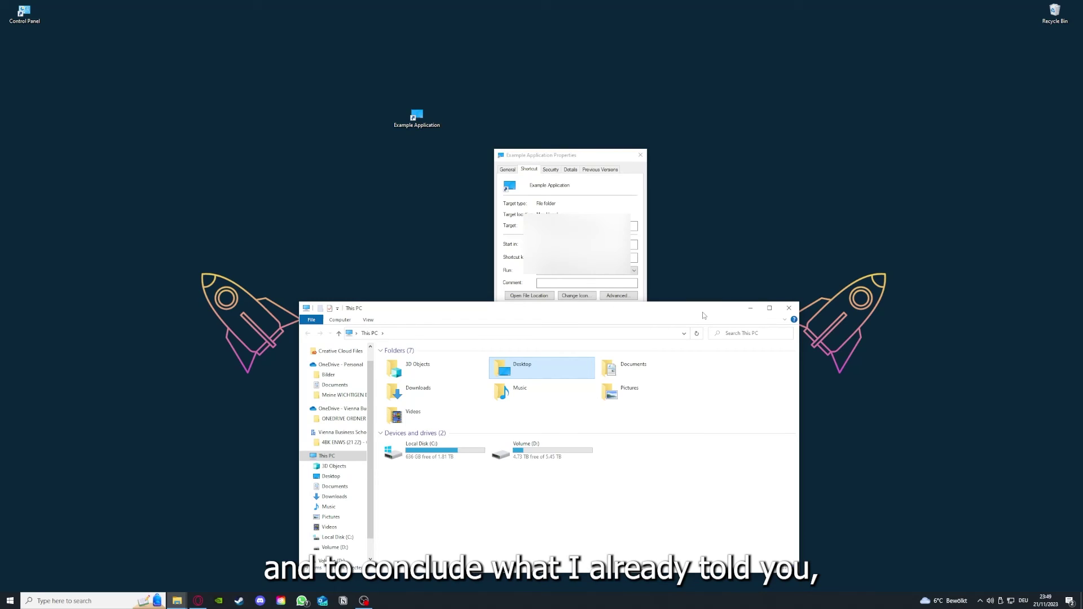
pyautogui.click(788, 308)
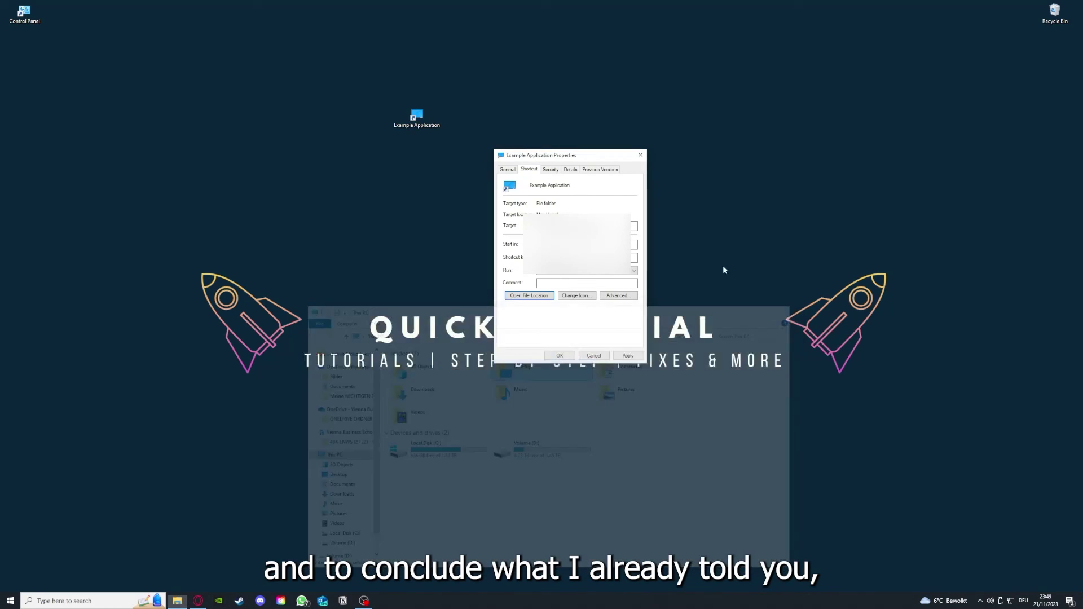
pyautogui.press('Escape')
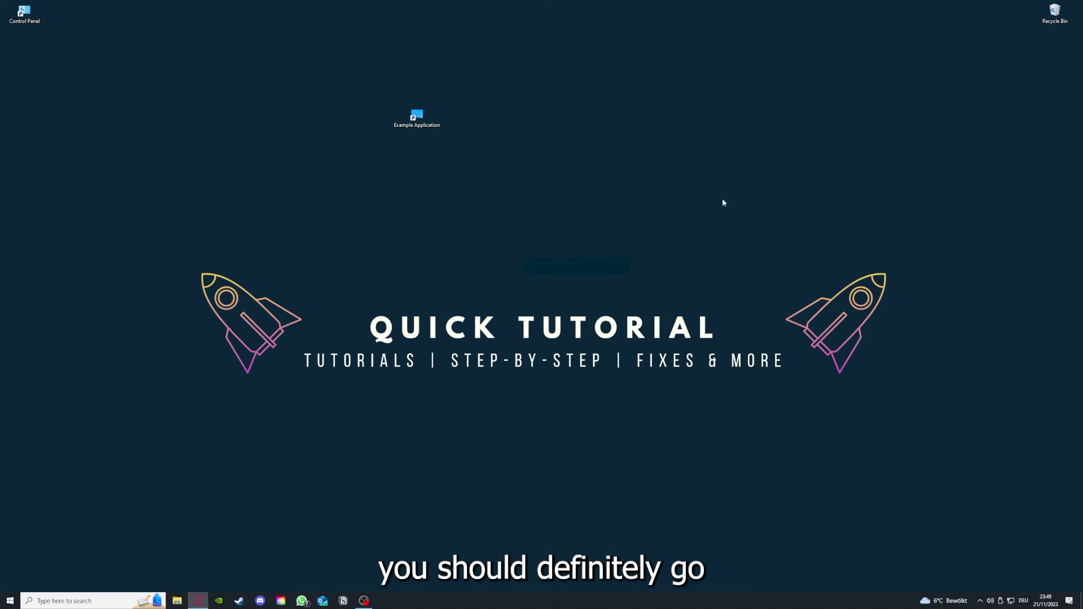